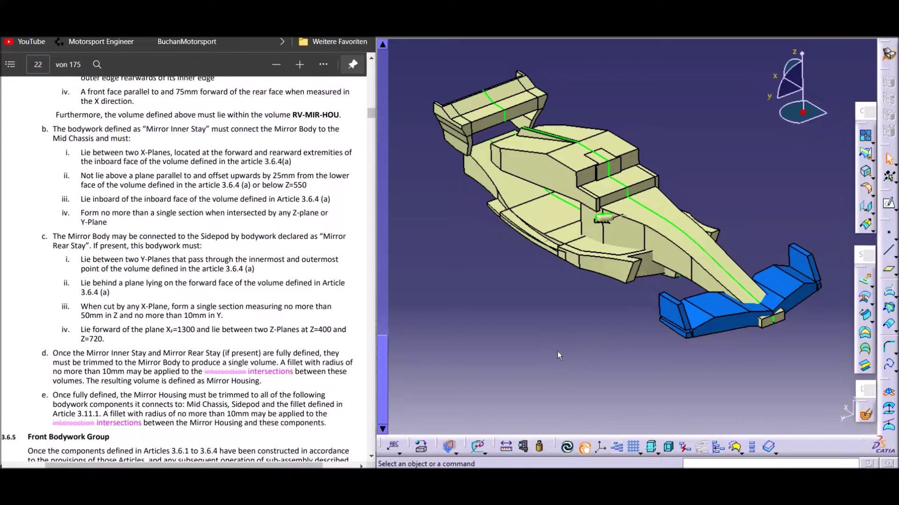
Zoom in on the car's mirror area and orbit to side-on and oblique views of the fins
{"action": "middle_click_drag", "start_coordinate": [542, 295], "coordinate": [609, 285]}
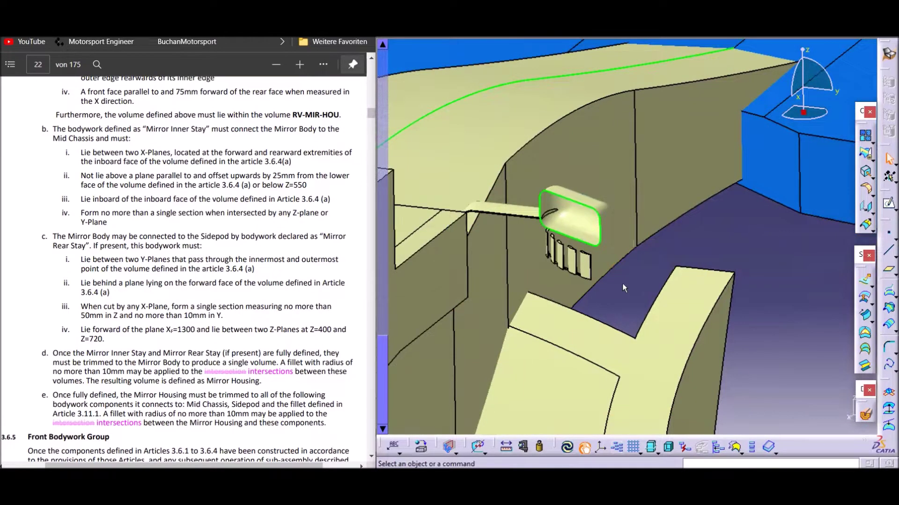
{"action": "middle_click_drag", "start_coordinate": [622, 283], "coordinate": [687, 215]}
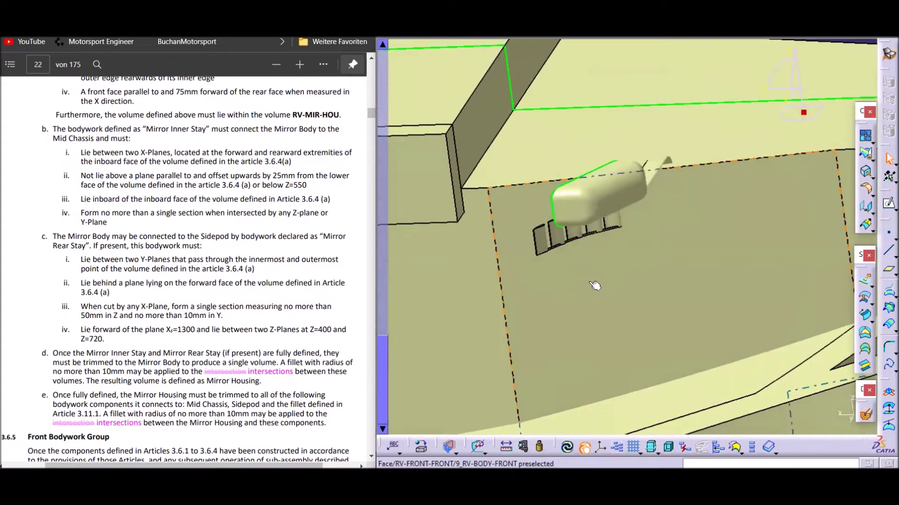
{"action": "middle_click_drag", "start_coordinate": [518, 275], "coordinate": [716, 278]}
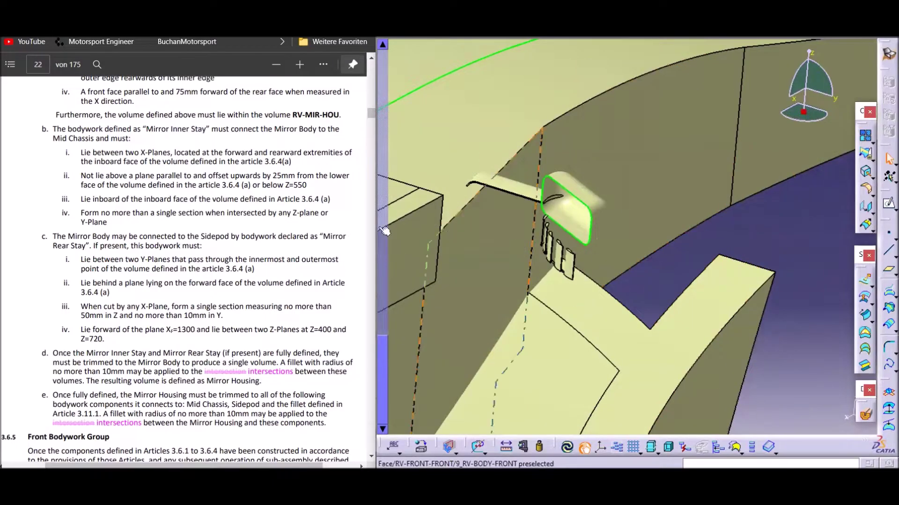
{"action": "scroll", "coordinate": [214, 230], "scroll_direction": "up", "scroll_amount": 4}
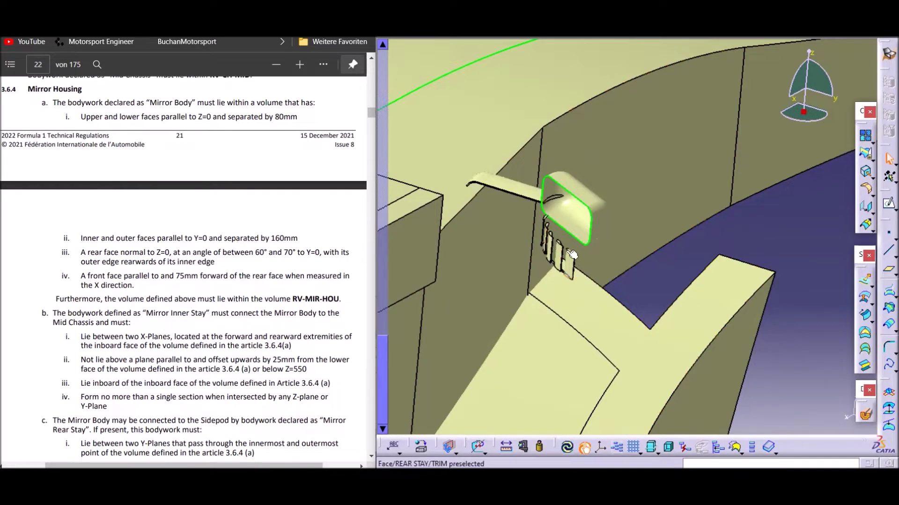
Highlight the article 3.6.4 phrase 'trimmed to the Mirror Body to produce a single volume'
{"action": "scroll", "coordinate": [221, 264], "scroll_direction": "down", "scroll_amount": 5}
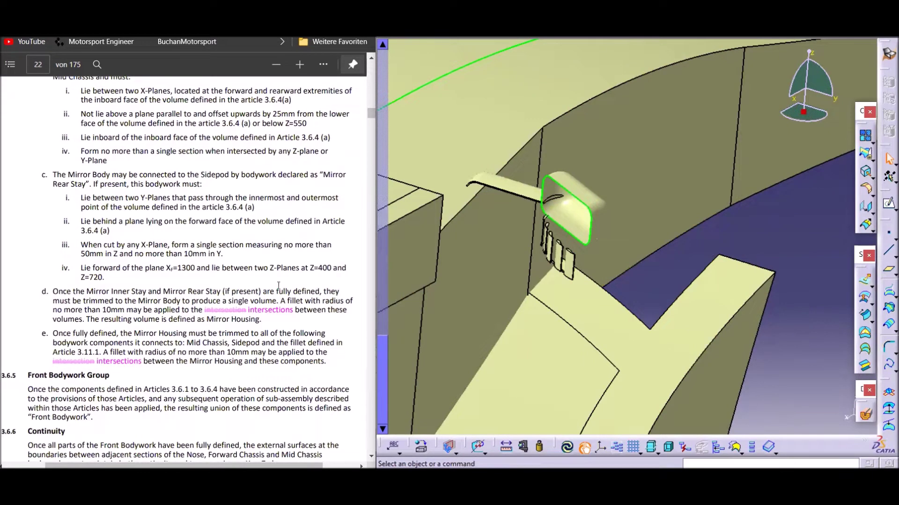
{"action": "left_click_drag", "start_coordinate": [87, 301], "coordinate": [277, 305]}
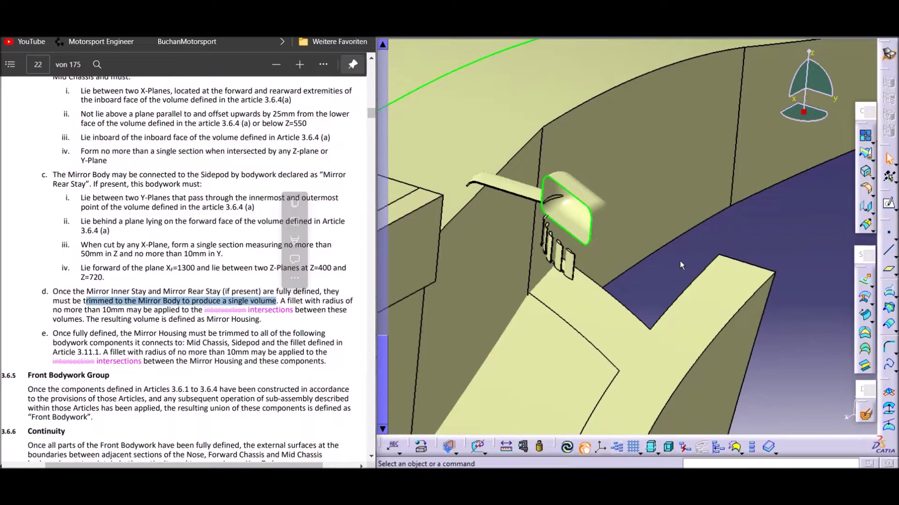
{"action": "middle_click_drag", "start_coordinate": [636, 267], "coordinate": [497, 219]}
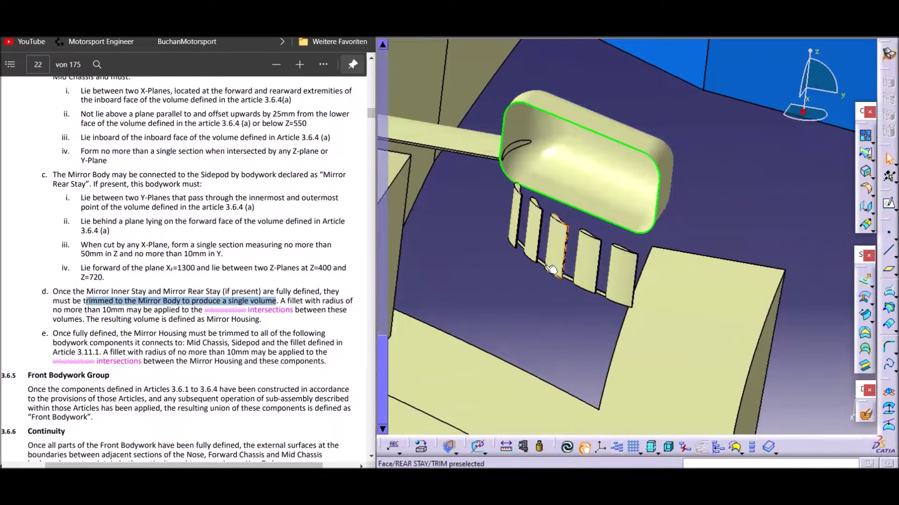
{"action": "middle_click_drag", "start_coordinate": [551, 269], "coordinate": [570, 234]}
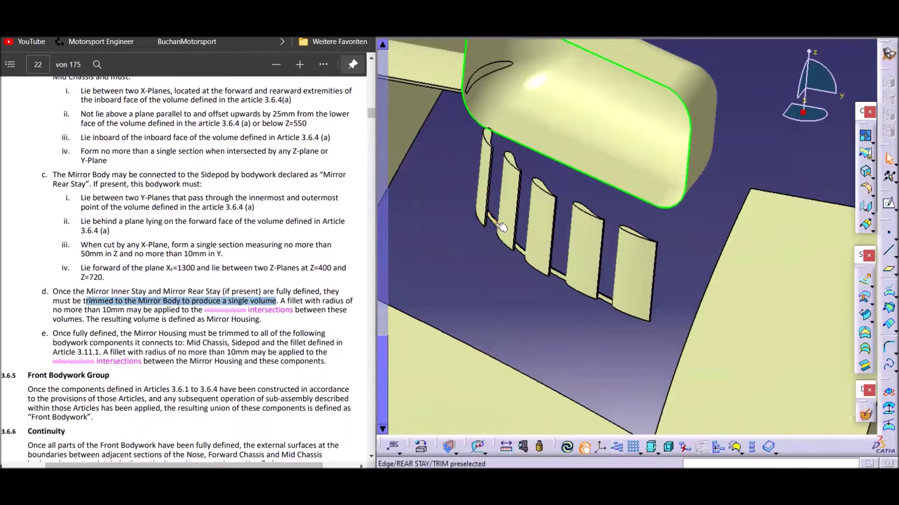
{"action": "middle_click_drag", "start_coordinate": [606, 275], "coordinate": [486, 147]}
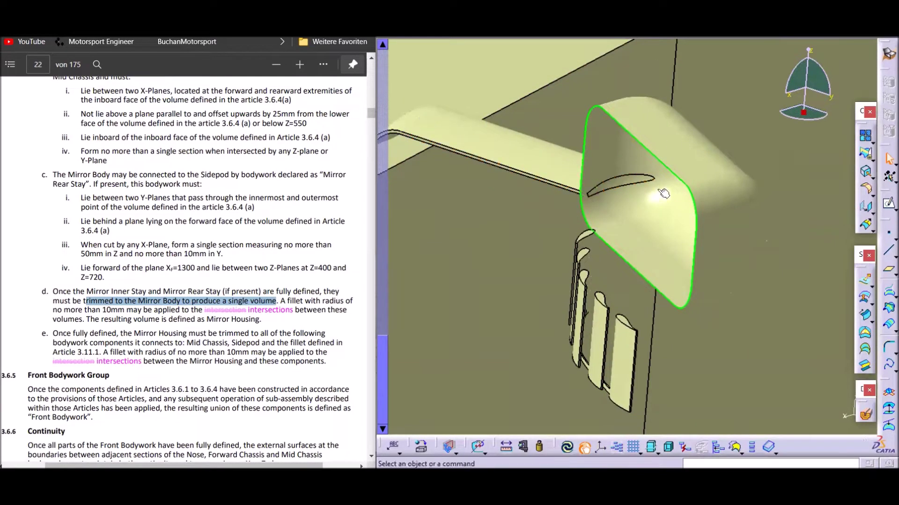
{"action": "middle_click_drag", "start_coordinate": [661, 217], "coordinate": [649, 253], "text": "ctrl"}
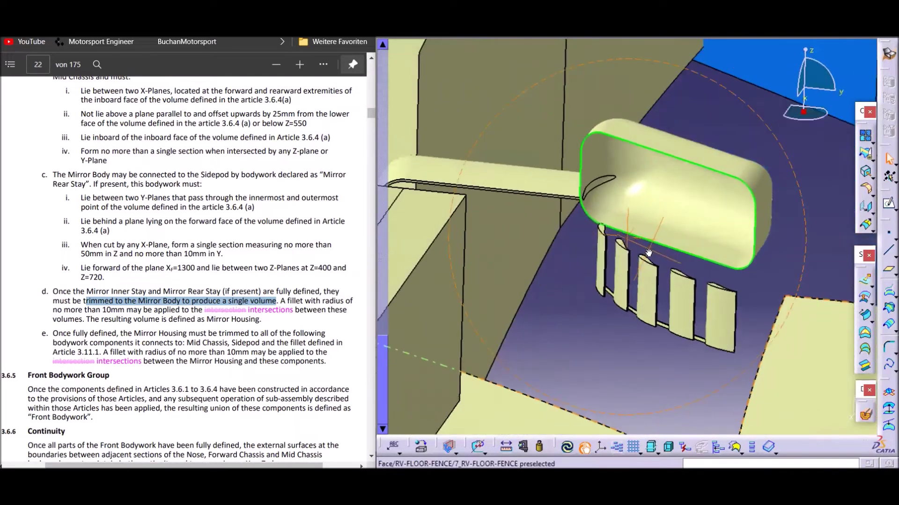
{"action": "middle_click_drag", "start_coordinate": [611, 292], "coordinate": [360, 274]}
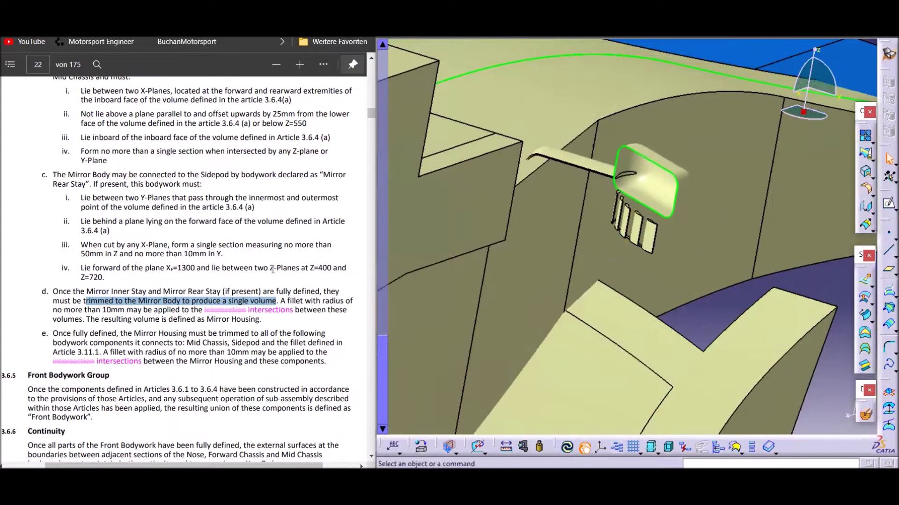
Show the SIDEPOD surface and orbit to compare it against the rear stay fins
{"action": "scroll", "coordinate": [502, 286], "scroll_direction": "up", "scroll_amount": 10}
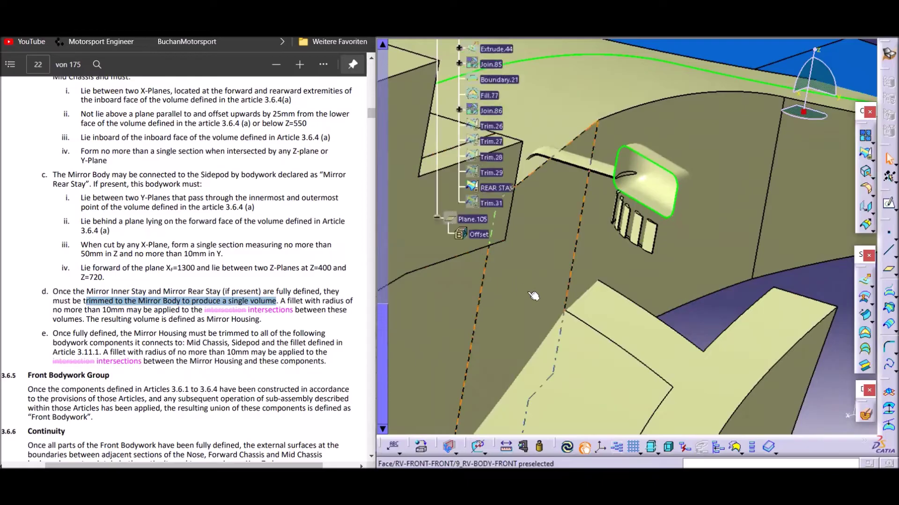
{"action": "scroll", "coordinate": [530, 301], "scroll_direction": "up", "scroll_amount": 2}
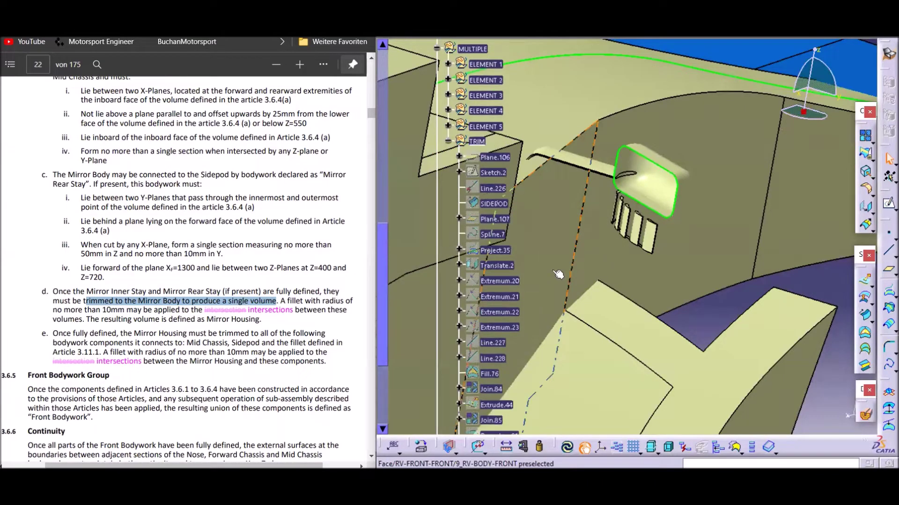
{"action": "right_click", "coordinate": [495, 204]}
{"action": "left_click", "coordinate": [528, 242]}
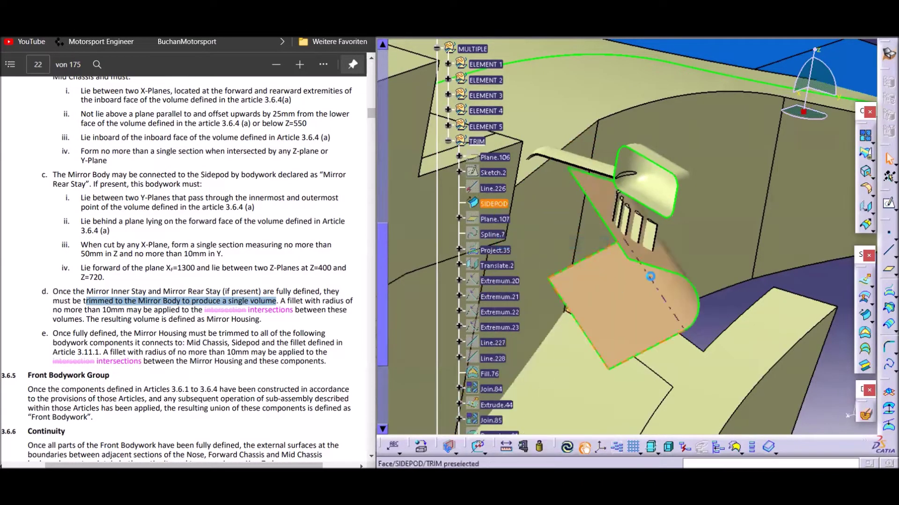
{"action": "middle_click_drag", "start_coordinate": [655, 234], "coordinate": [562, 262]}
Hide Trim.31 and the SIDEPOD surface again
{"action": "scroll", "coordinate": [456, 256], "scroll_direction": "down", "scroll_amount": 5}
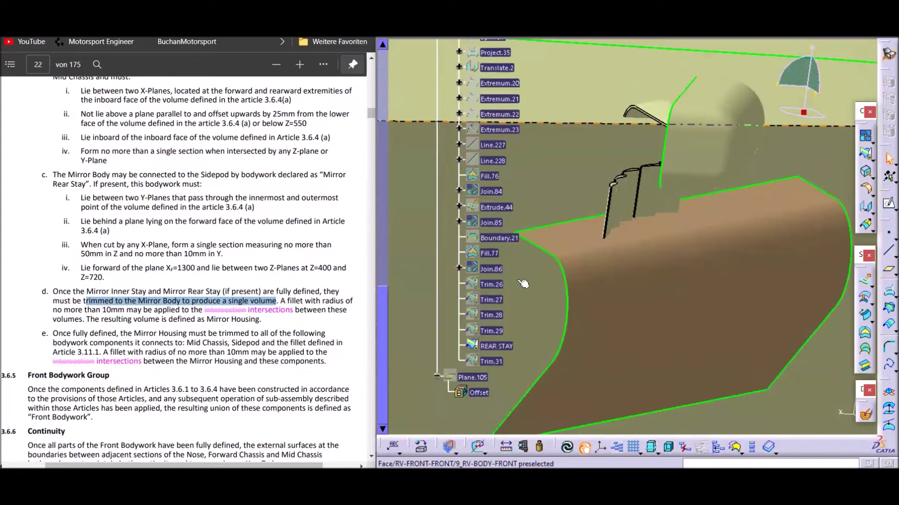
{"action": "right_click", "coordinate": [492, 362]}
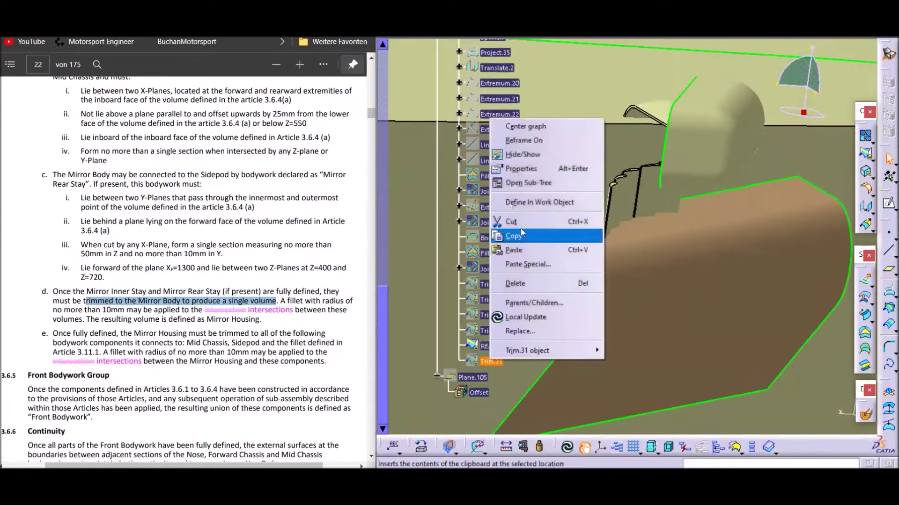
{"action": "left_click", "coordinate": [526, 155]}
{"action": "scroll", "coordinate": [492, 205], "scroll_direction": "up", "scroll_amount": 5}
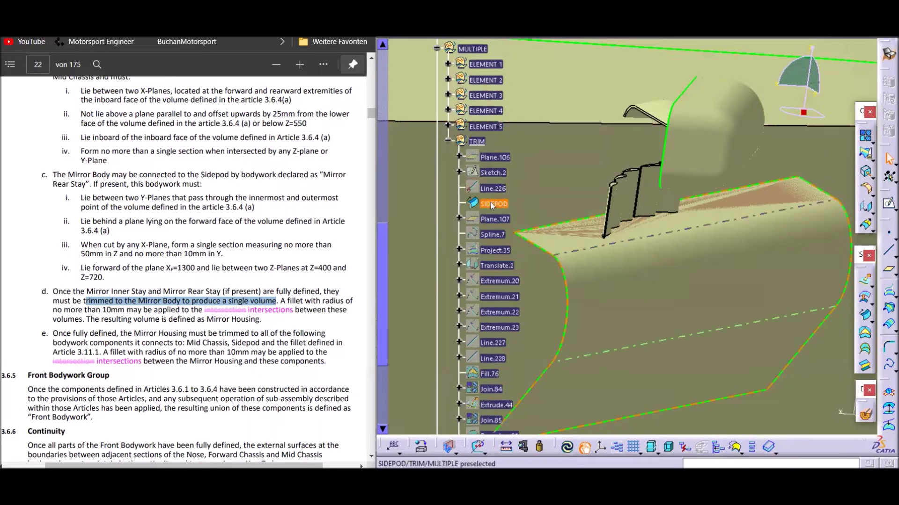
{"action": "right_click", "coordinate": [491, 204]}
{"action": "left_click", "coordinate": [529, 243]}
Toggle the REAR STAY's visibility
{"action": "scroll", "coordinate": [508, 275], "scroll_direction": "down", "scroll_amount": 5}
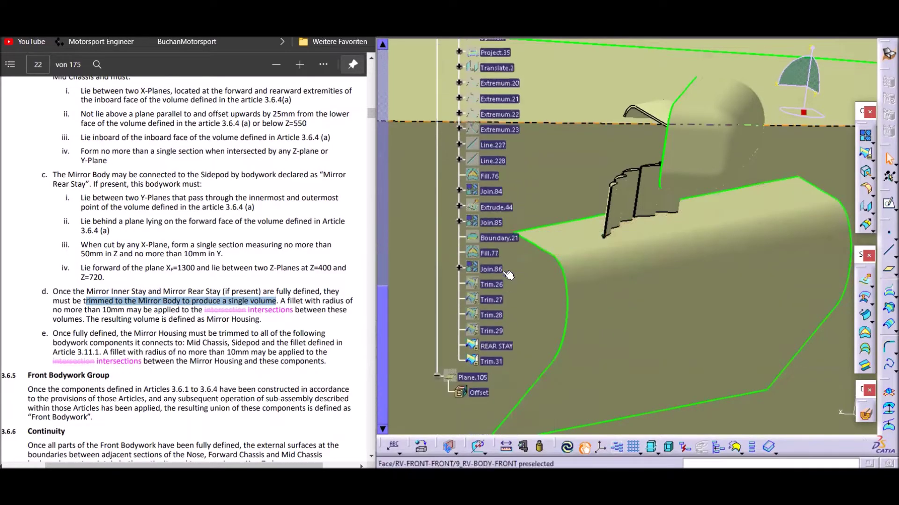
{"action": "scroll", "coordinate": [507, 275], "scroll_direction": "down", "scroll_amount": 2}
{"action": "right_click", "coordinate": [496, 307]}
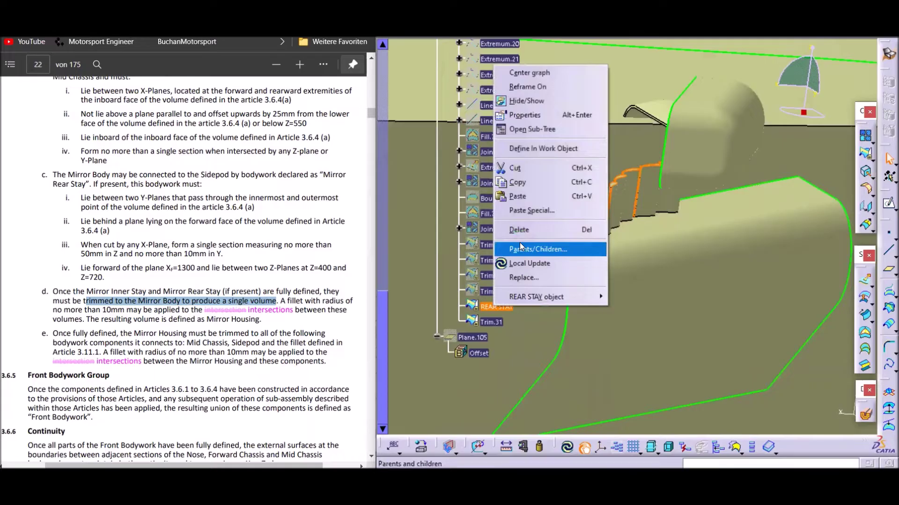
{"action": "left_click", "coordinate": [537, 102]}
Orbit around the mirror body and zoom out to see the full chassis body model
{"action": "middle_click_drag", "start_coordinate": [609, 196], "coordinate": [664, 200]}
{"action": "middle_click_drag", "start_coordinate": [600, 187], "coordinate": [666, 210]}
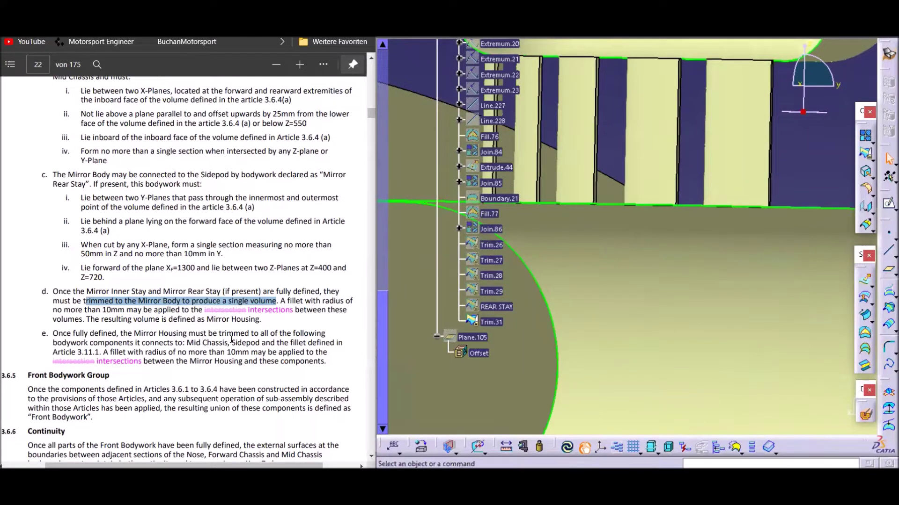
{"action": "middle_click_drag", "start_coordinate": [623, 276], "coordinate": [632, 238]}
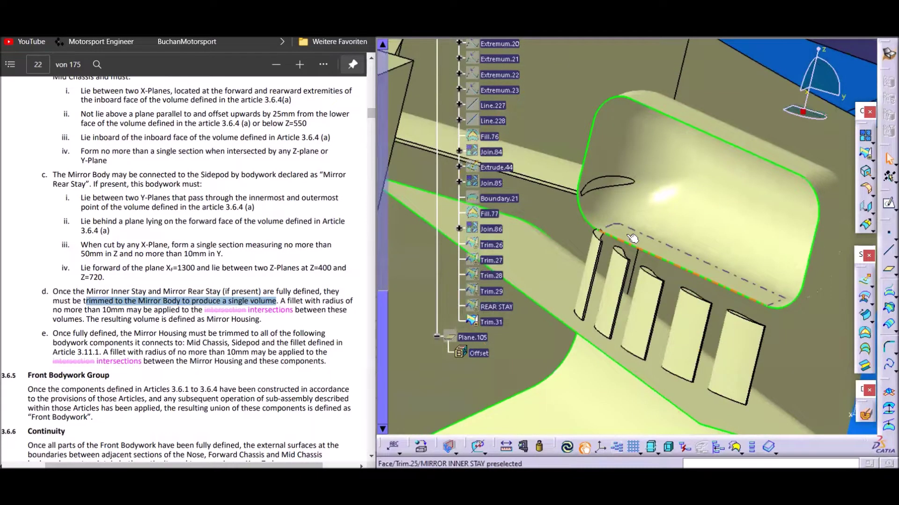
{"action": "scroll", "coordinate": [160, 244], "scroll_direction": "up", "scroll_amount": 5}
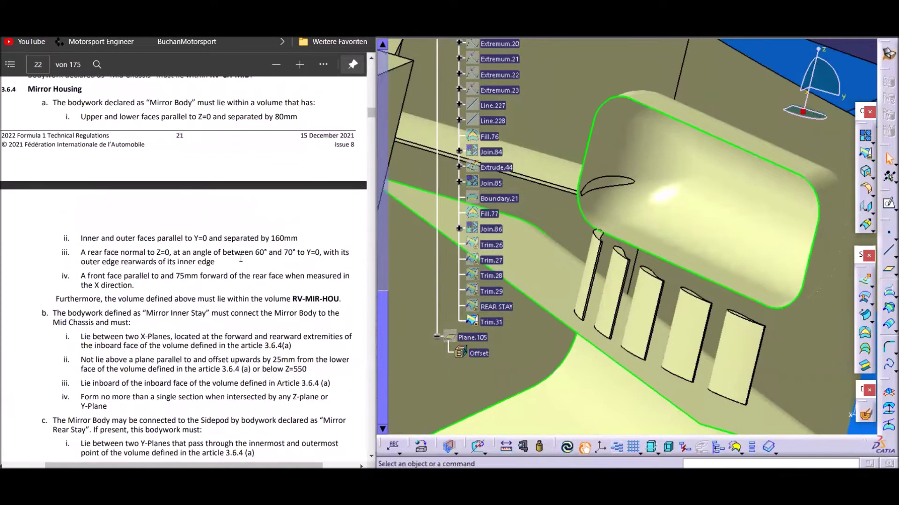
{"action": "middle_click_drag", "start_coordinate": [601, 288], "coordinate": [580, 346]}
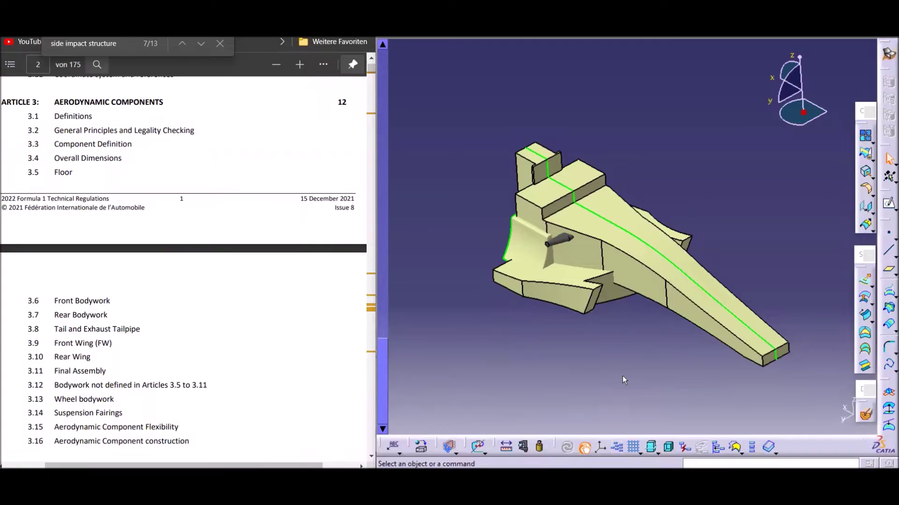
Zoom and orbit around the side pod front and crash tube; mark the Aerodynamic Components heading
{"action": "middle_click_drag", "start_coordinate": [543, 318], "coordinate": [580, 289]}
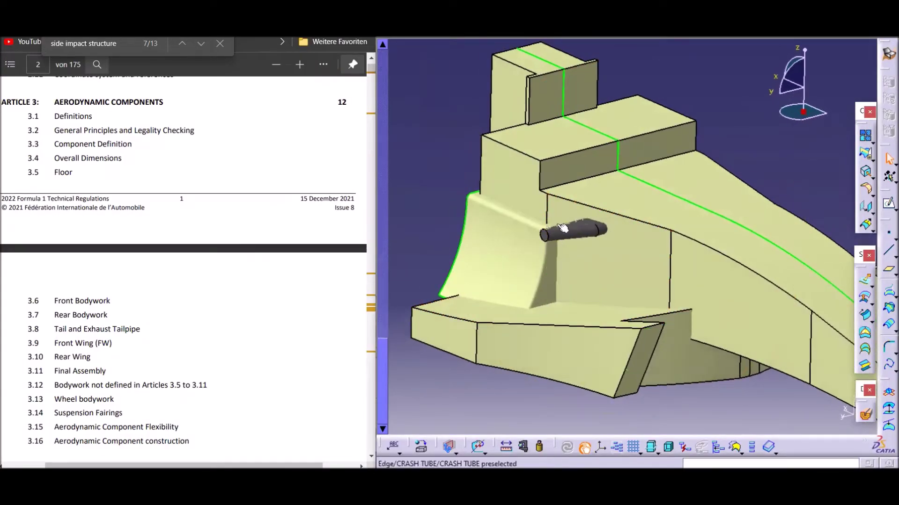
{"action": "middle_click_drag", "start_coordinate": [581, 225], "coordinate": [592, 301]}
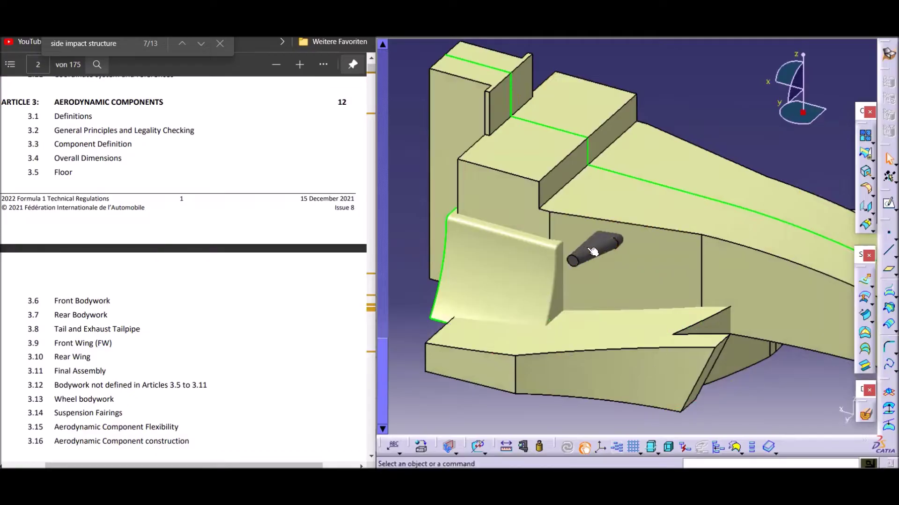
{"action": "middle_click_drag", "start_coordinate": [576, 304], "coordinate": [596, 279]}
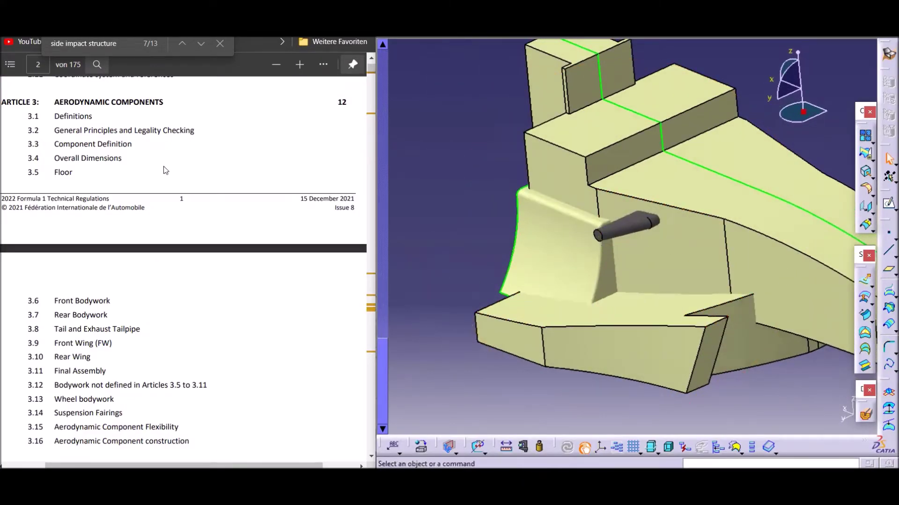
{"action": "left_click_drag", "start_coordinate": [18, 103], "coordinate": [166, 103]}
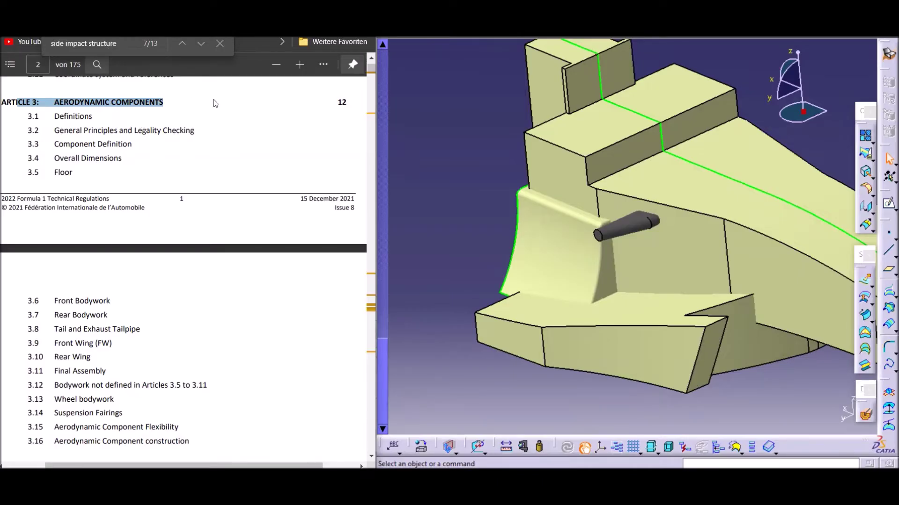
Go to section 13.5 on page 109 and highlight the fully-enclosed-by-bodywork and air stream wording
{"action": "left_click", "coordinate": [200, 43]}
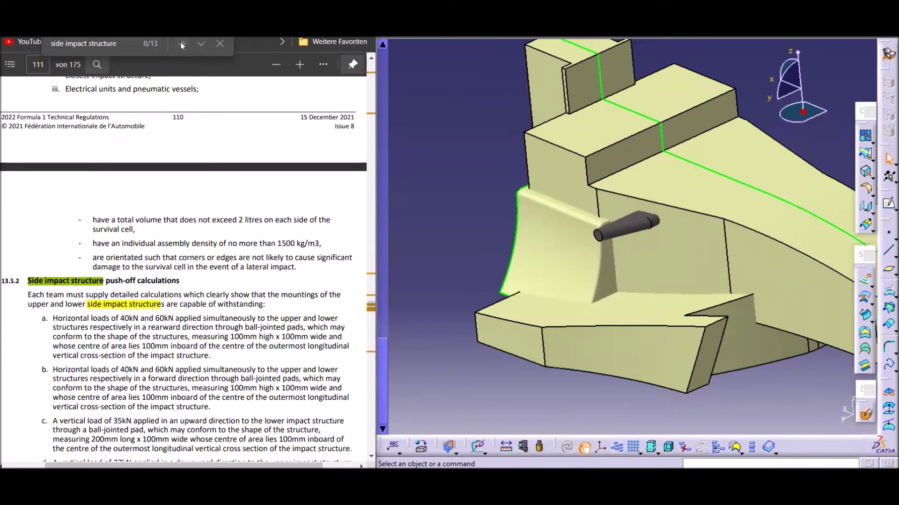
{"action": "left_click", "coordinate": [182, 44]}
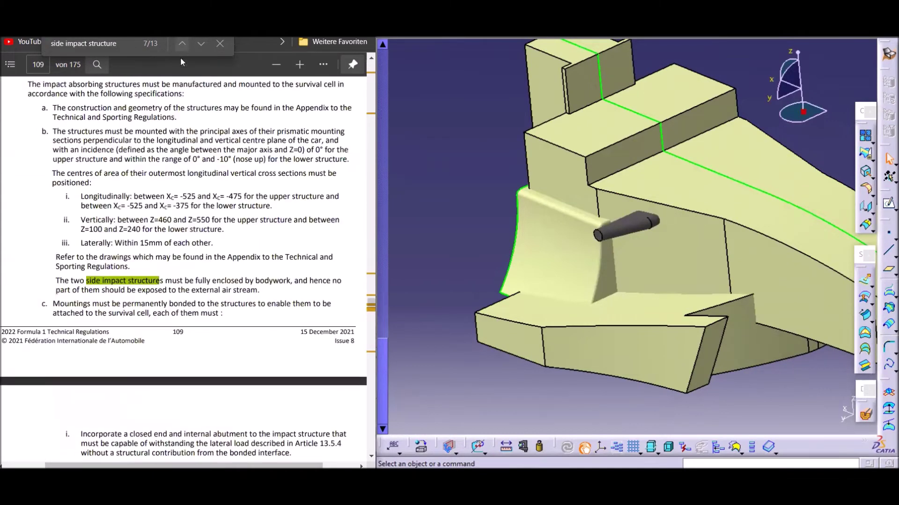
{"action": "scroll", "coordinate": [36, 284], "scroll_direction": "up", "scroll_amount": 5}
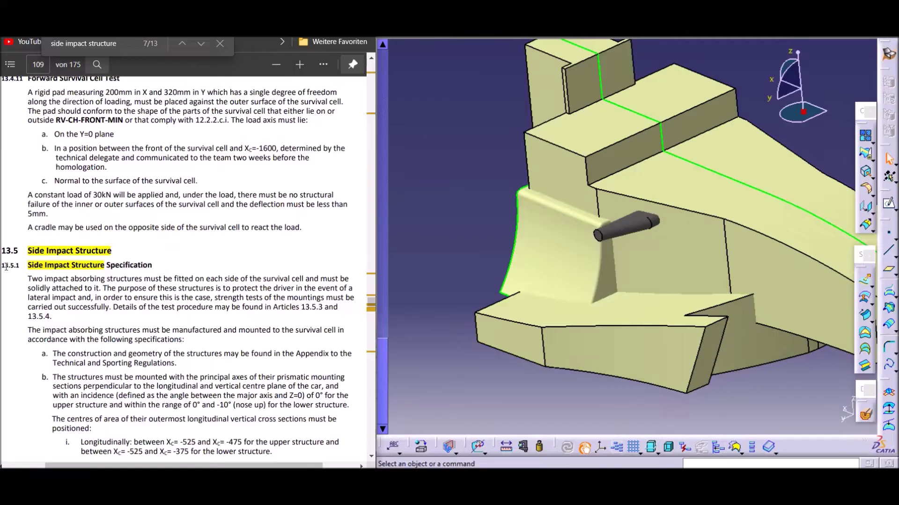
{"action": "scroll", "coordinate": [119, 285], "scroll_direction": "down", "scroll_amount": 10}
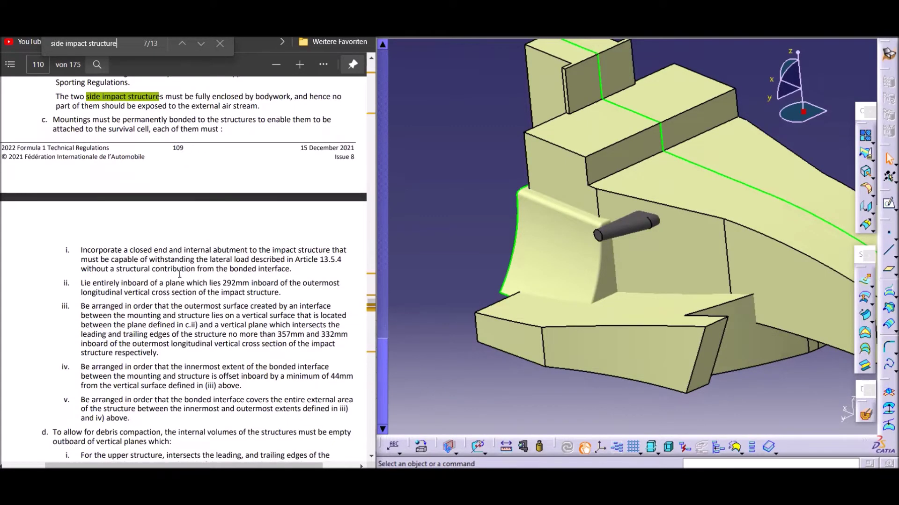
{"action": "scroll", "coordinate": [180, 264], "scroll_direction": "up", "scroll_amount": 4}
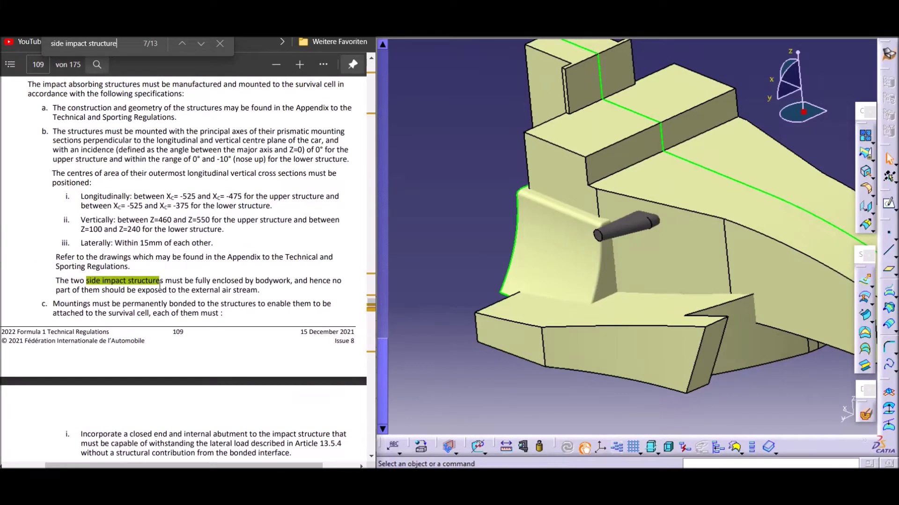
{"action": "left_click_drag", "start_coordinate": [196, 281], "coordinate": [293, 281]}
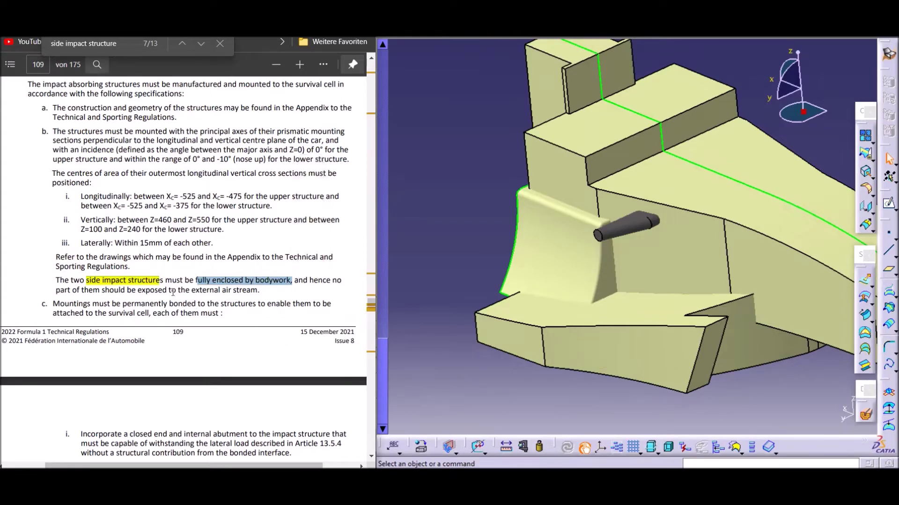
{"action": "left_click_drag", "start_coordinate": [170, 291], "coordinate": [247, 291]}
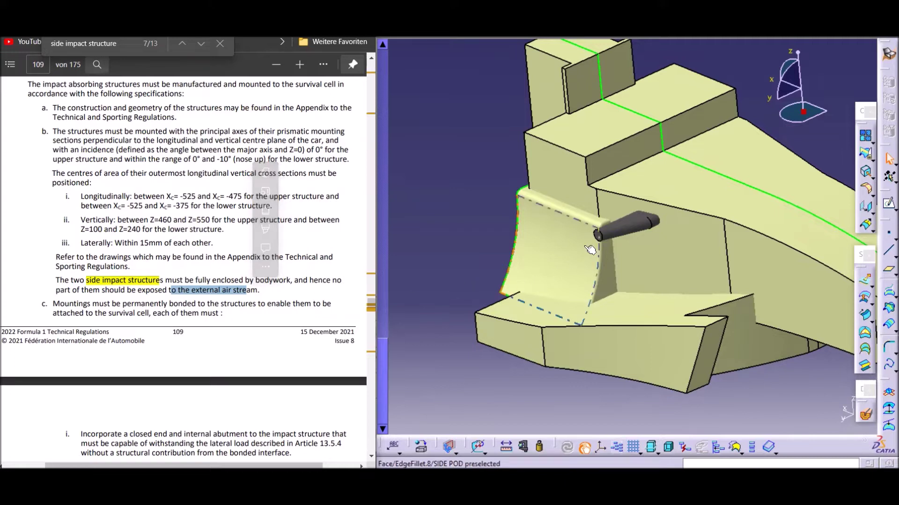
{"action": "key", "text": "F3"}
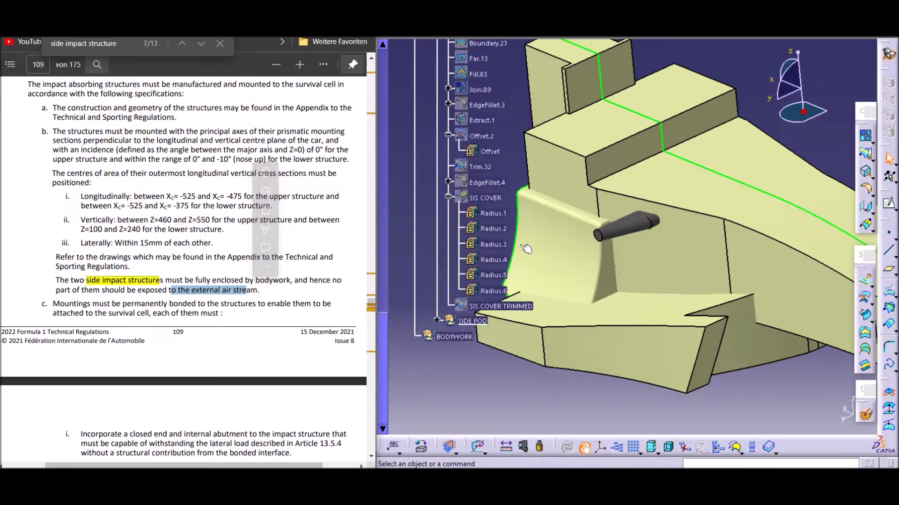
Hide the SIS COVER and orbit in around the green side impact structure
{"action": "right_click", "coordinate": [483, 197]}
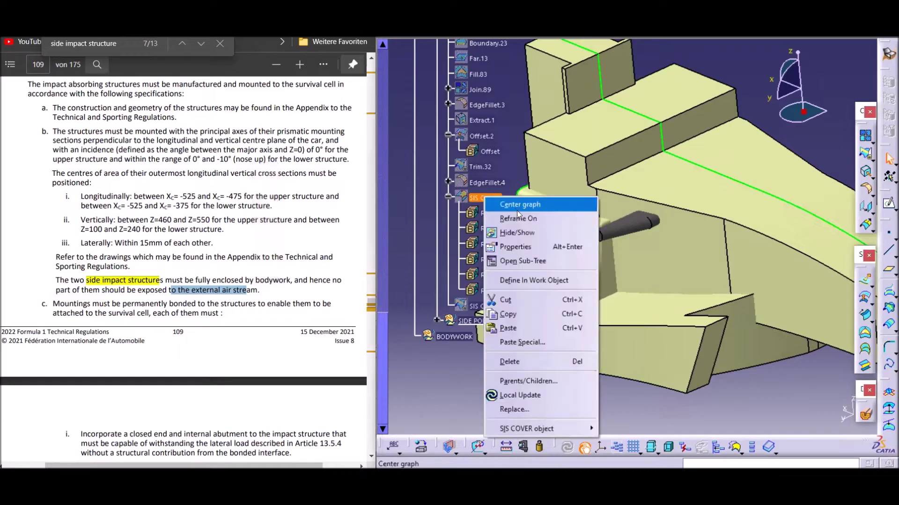
{"action": "left_click", "coordinate": [503, 233]}
{"action": "middle_click_drag", "start_coordinate": [561, 240], "coordinate": [513, 278]}
{"action": "scroll", "coordinate": [513, 278], "scroll_direction": "up", "scroll_amount": 15}
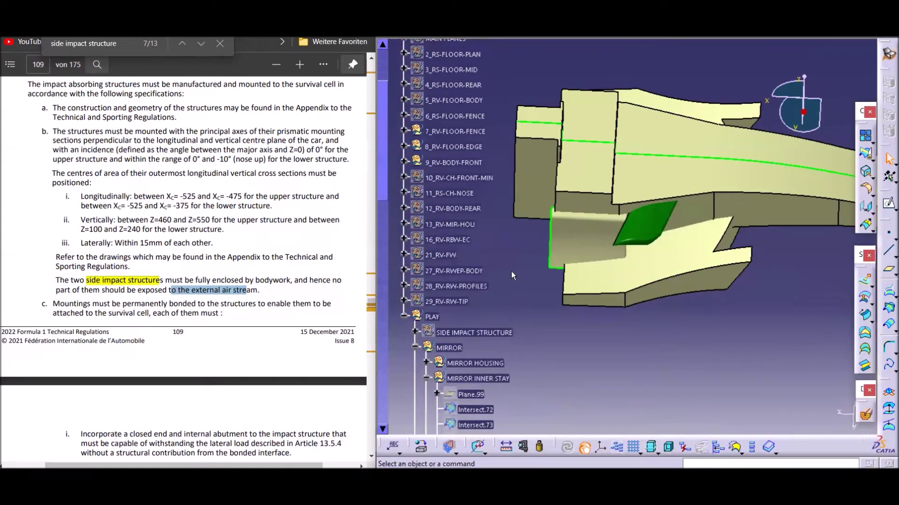
Reframe the view on 12_RV-BODY-REAR, then rotate and pan toward the side pod front
{"action": "left_click", "coordinate": [453, 210]}
{"action": "right_click", "coordinate": [454, 211]}
{"action": "left_click", "coordinate": [488, 243]}
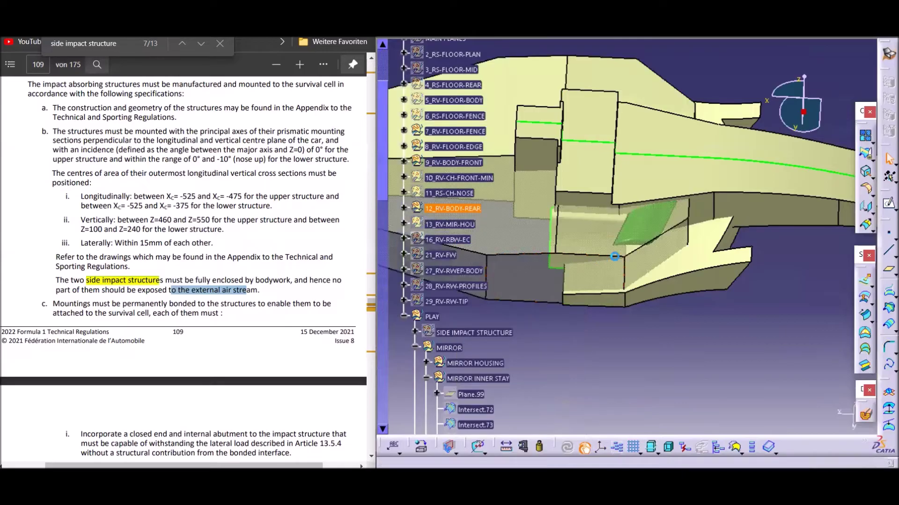
{"action": "middle_click_drag", "start_coordinate": [608, 281], "coordinate": [656, 277]}
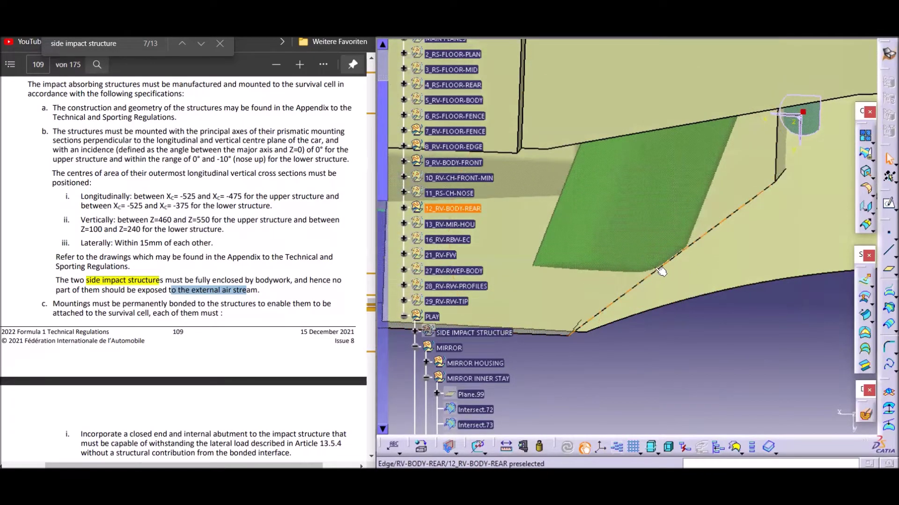
{"action": "middle_click_drag", "start_coordinate": [654, 270], "coordinate": [637, 304]}
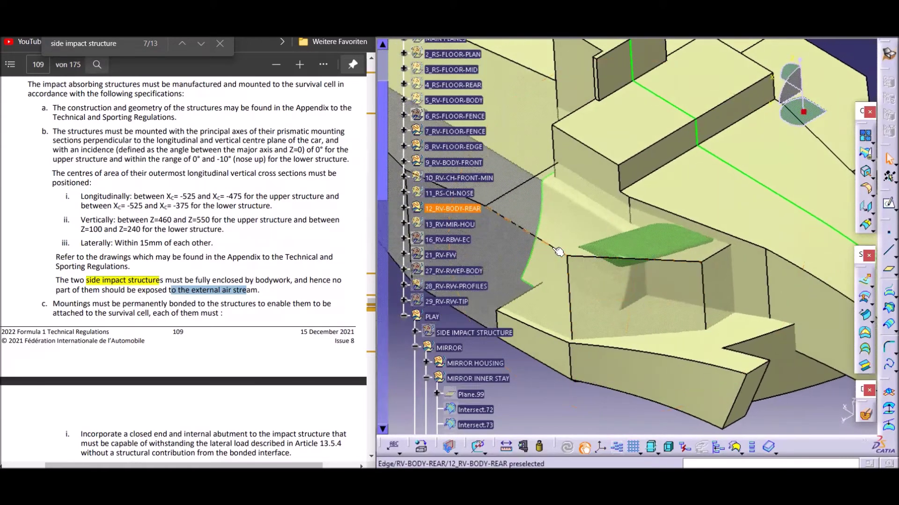
{"action": "right_click", "coordinate": [458, 209]}
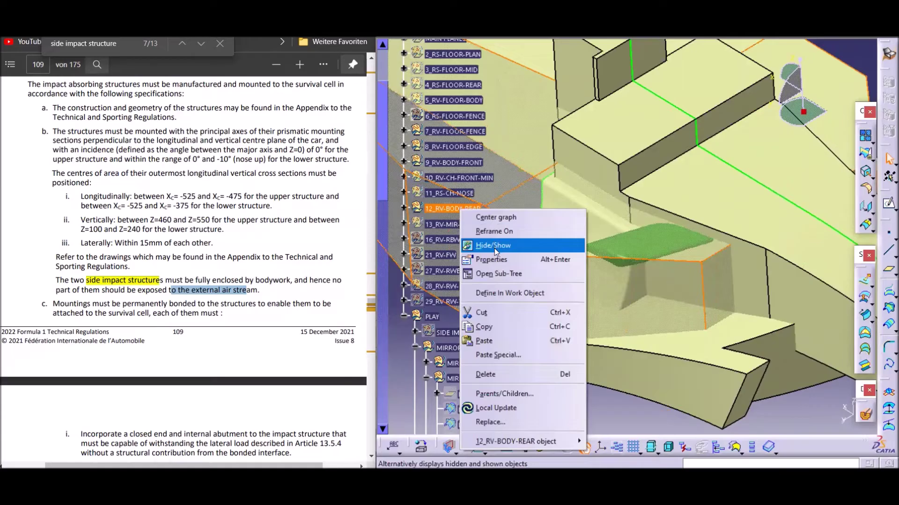
Hide the 12_RV-BODY-REAR volume and turn the model toward the green surface
{"action": "left_click", "coordinate": [480, 244]}
{"action": "middle_click_drag", "start_coordinate": [604, 262], "coordinate": [534, 265]}
{"action": "scroll", "coordinate": [533, 265], "scroll_direction": "down", "scroll_amount": 4}
{"action": "scroll", "coordinate": [533, 262], "scroll_direction": "down", "scroll_amount": 6}
{"action": "scroll", "coordinate": [532, 246], "scroll_direction": "down", "scroll_amount": 5}
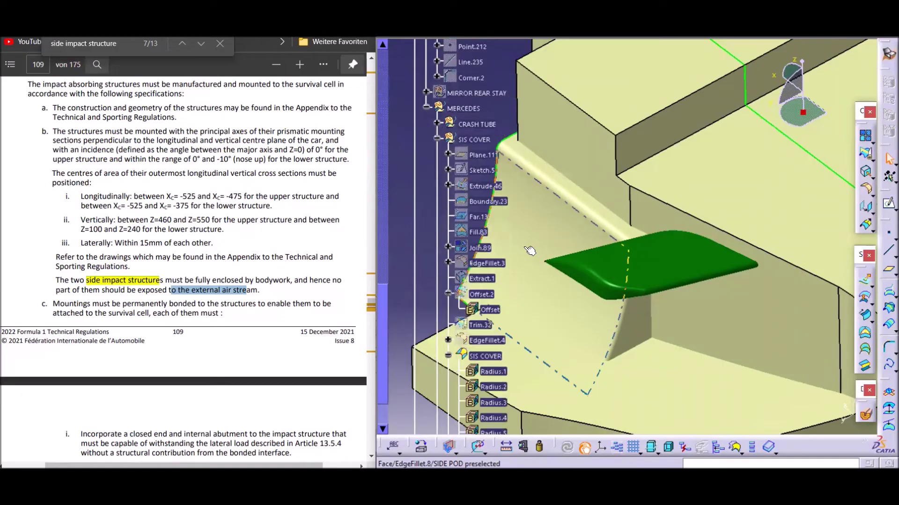
{"action": "scroll", "coordinate": [533, 245], "scroll_direction": "down", "scroll_amount": 5}
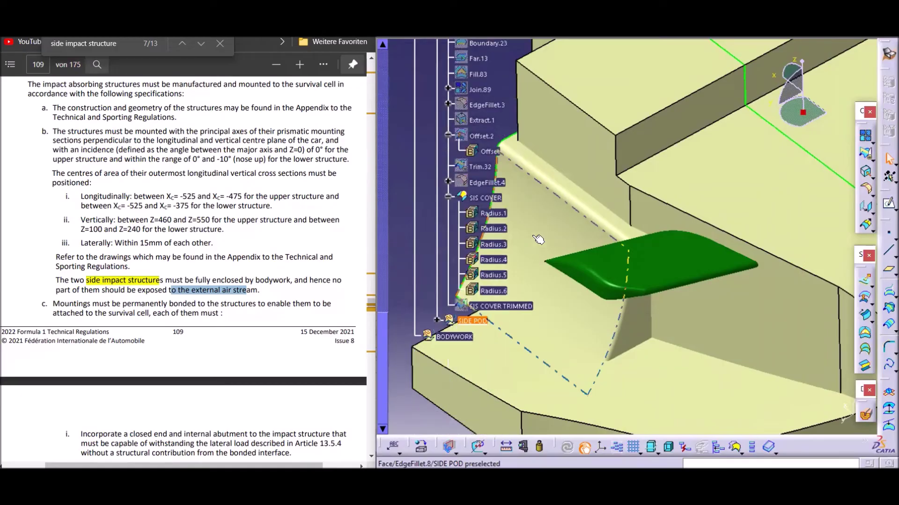
Hide SIS COVER TRIMMED and SIS COVER, then zoom in on the exposed fins and tube
{"action": "right_click", "coordinate": [513, 306]}
{"action": "left_click", "coordinate": [541, 94]}
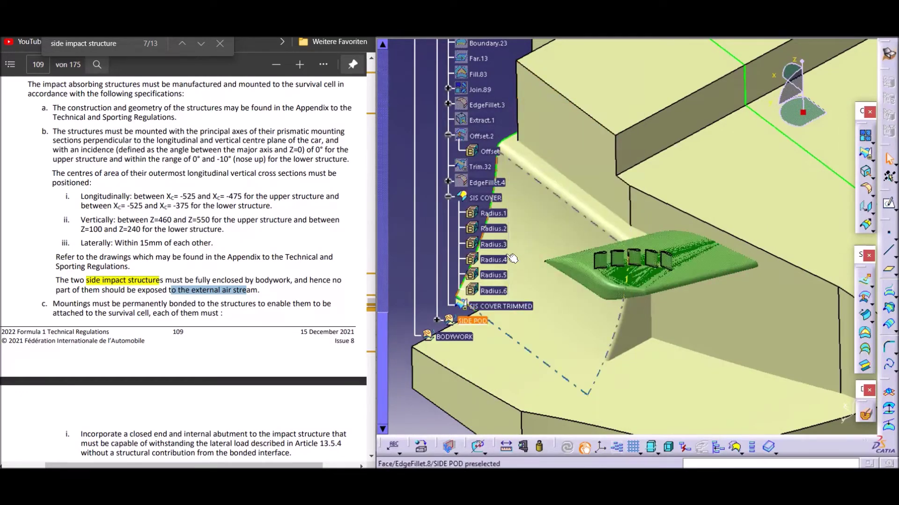
{"action": "right_click", "coordinate": [484, 198]}
{"action": "left_click", "coordinate": [506, 234]}
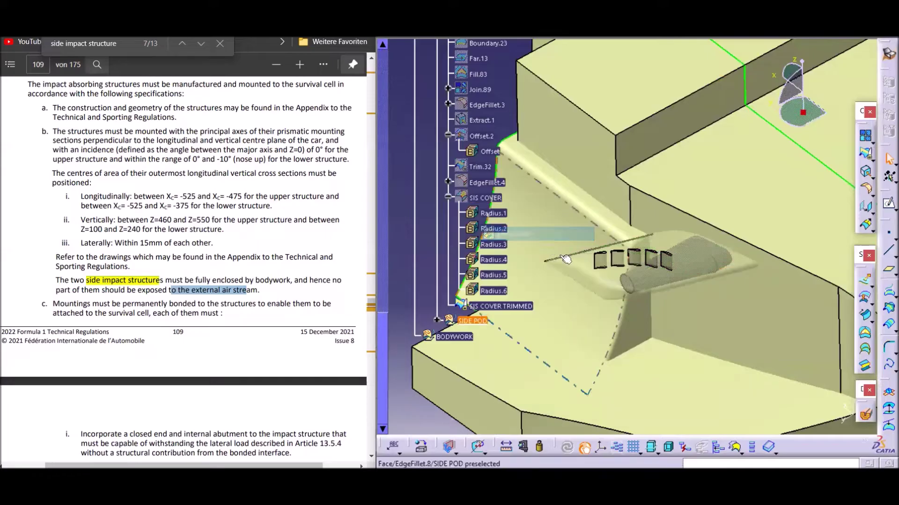
{"action": "middle_click_drag", "start_coordinate": [656, 255], "coordinate": [634, 198]}
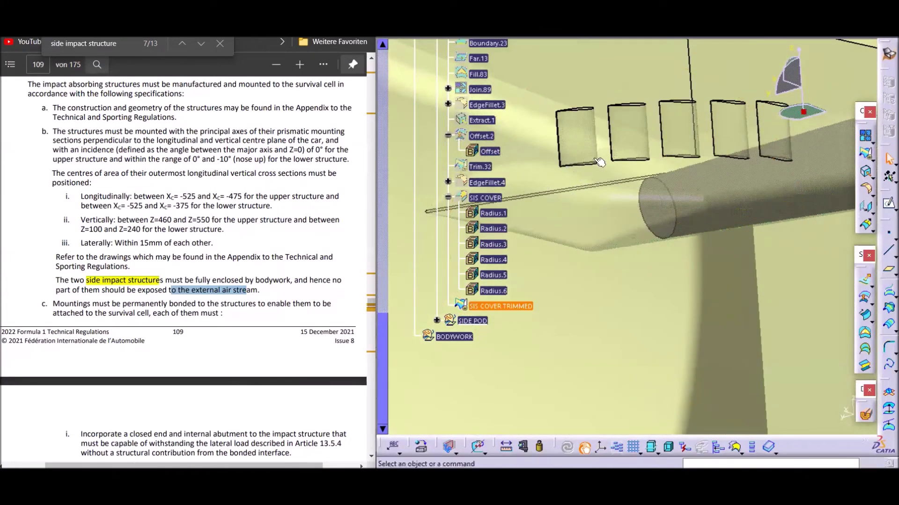
{"action": "middle_click_drag", "start_coordinate": [705, 256], "coordinate": [691, 234]}
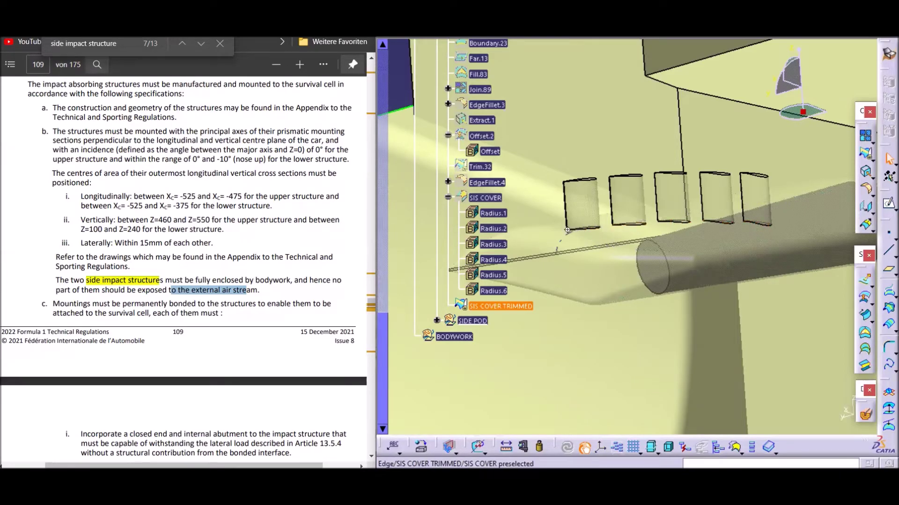
{"action": "middle_click_drag", "start_coordinate": [605, 241], "coordinate": [646, 253]}
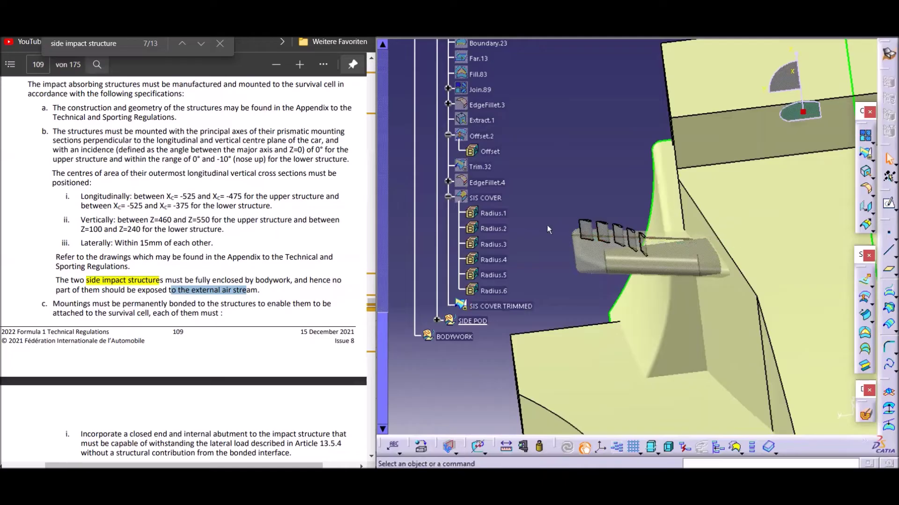
Show the LONG STAY with the mirror housing and rotate around it above the side impact cover
{"action": "scroll", "coordinate": [534, 234], "scroll_direction": "up", "scroll_amount": 10}
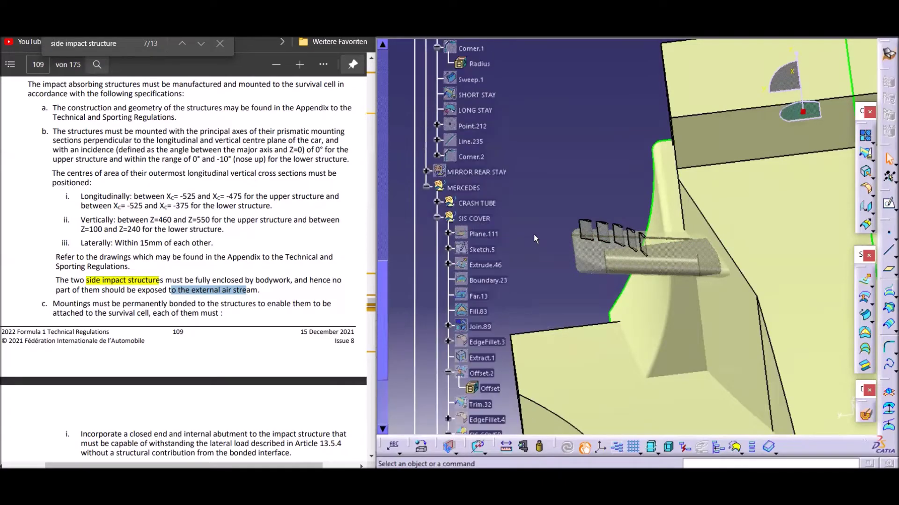
{"action": "scroll", "coordinate": [534, 235], "scroll_direction": "up", "scroll_amount": 4}
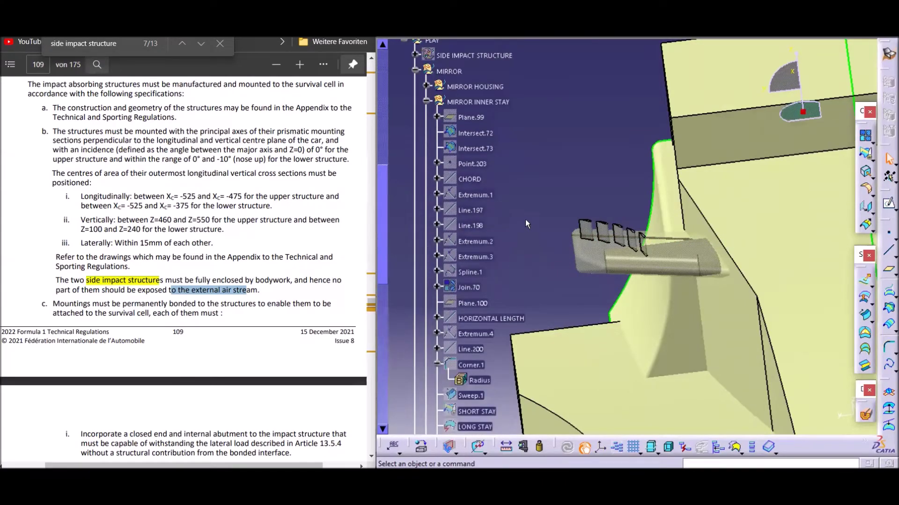
{"action": "scroll", "coordinate": [484, 219], "scroll_direction": "down", "scroll_amount": 4}
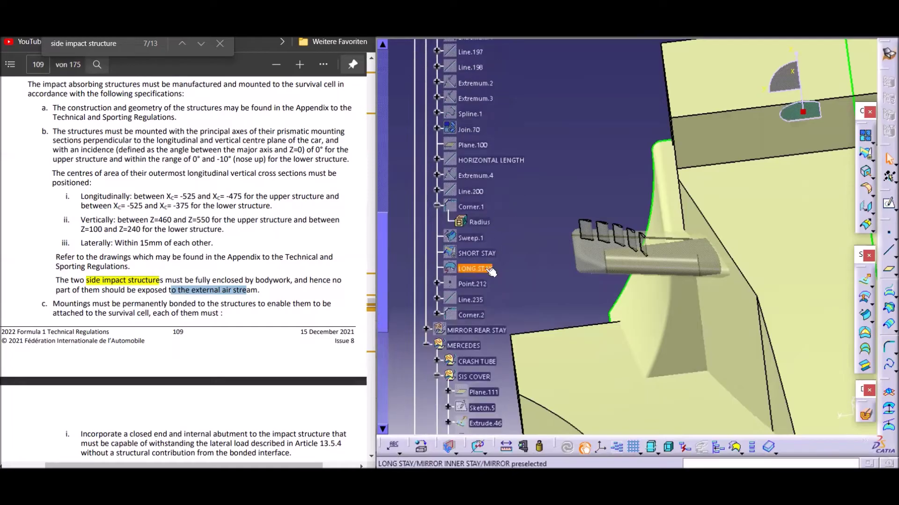
{"action": "right_click", "coordinate": [490, 270]}
{"action": "left_click", "coordinate": [508, 62]}
{"action": "middle_click_drag", "start_coordinate": [647, 291], "coordinate": [763, 229]}
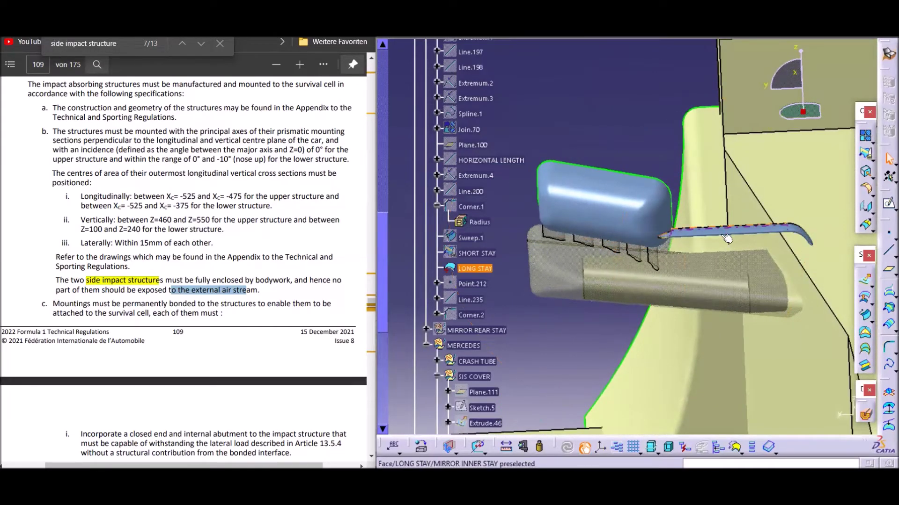
{"action": "middle_click_drag", "start_coordinate": [785, 235], "coordinate": [691, 206]}
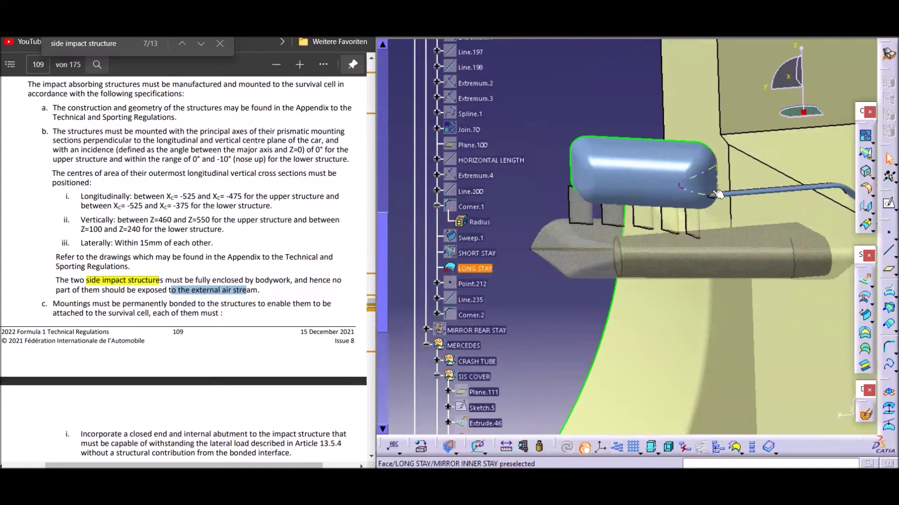
{"action": "middle_click_drag", "start_coordinate": [726, 245], "coordinate": [647, 218]}
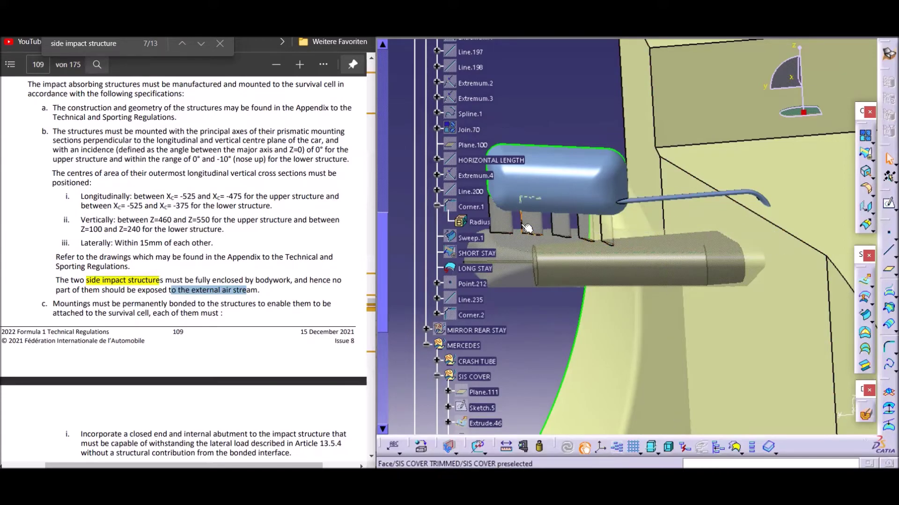
{"action": "middle_click_drag", "start_coordinate": [592, 236], "coordinate": [643, 227]}
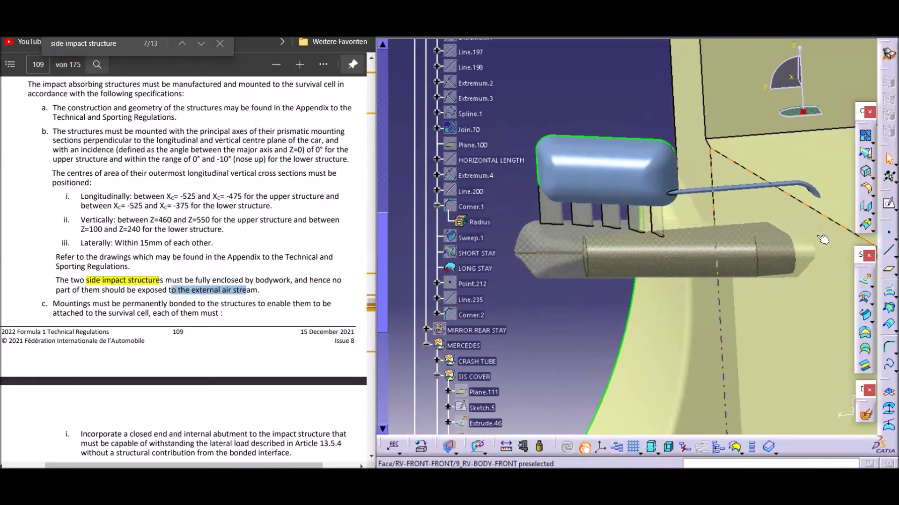
{"action": "right_click", "coordinate": [482, 254]}
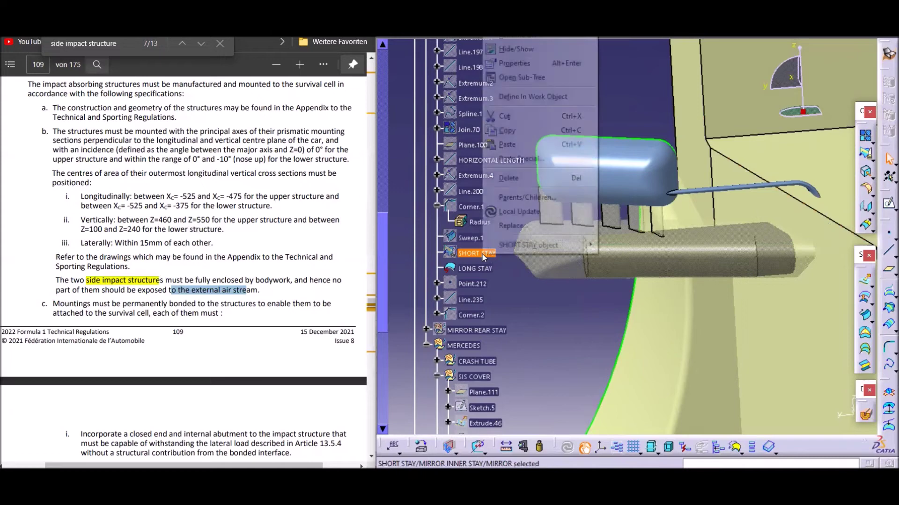
Show the SHORT STAY, hide the LONG STAY, and zoom onto its joint with the SIS cover
{"action": "left_click", "coordinate": [543, 55]}
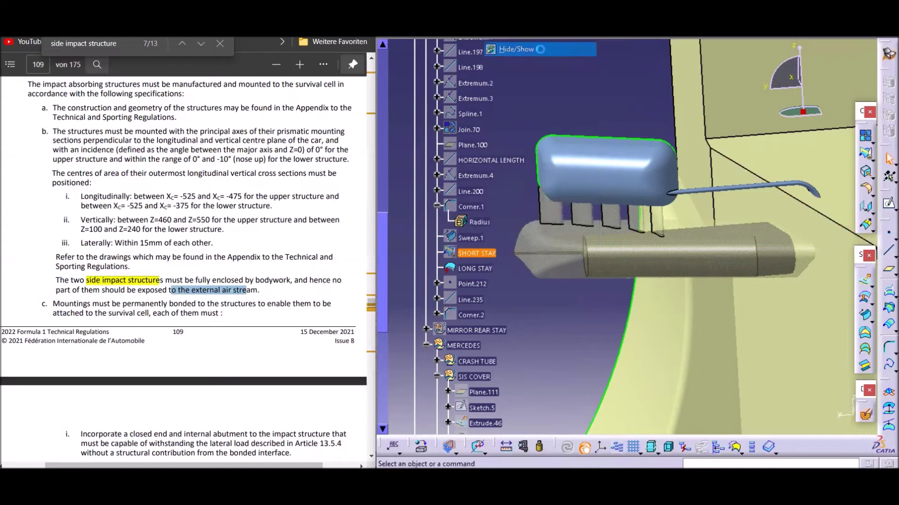
{"action": "right_click", "coordinate": [474, 269]}
{"action": "left_click", "coordinate": [542, 56]}
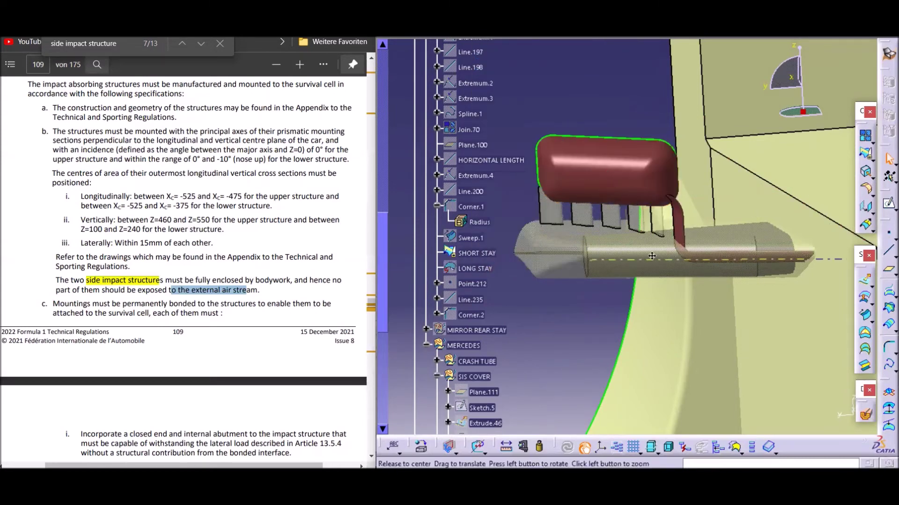
{"action": "middle_click_drag", "start_coordinate": [652, 256], "coordinate": [684, 292]}
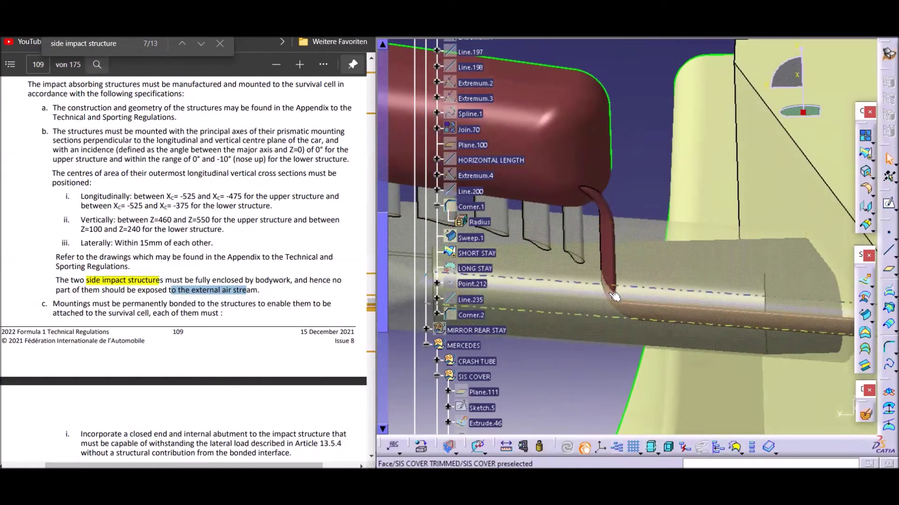
{"action": "middle_click_drag", "start_coordinate": [722, 303], "coordinate": [707, 224]}
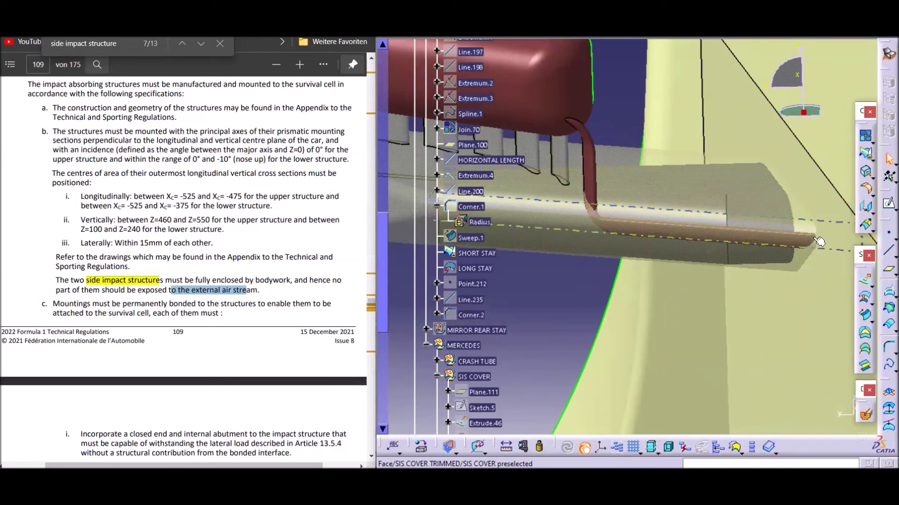
{"action": "middle_click_drag", "start_coordinate": [655, 238], "coordinate": [692, 236]}
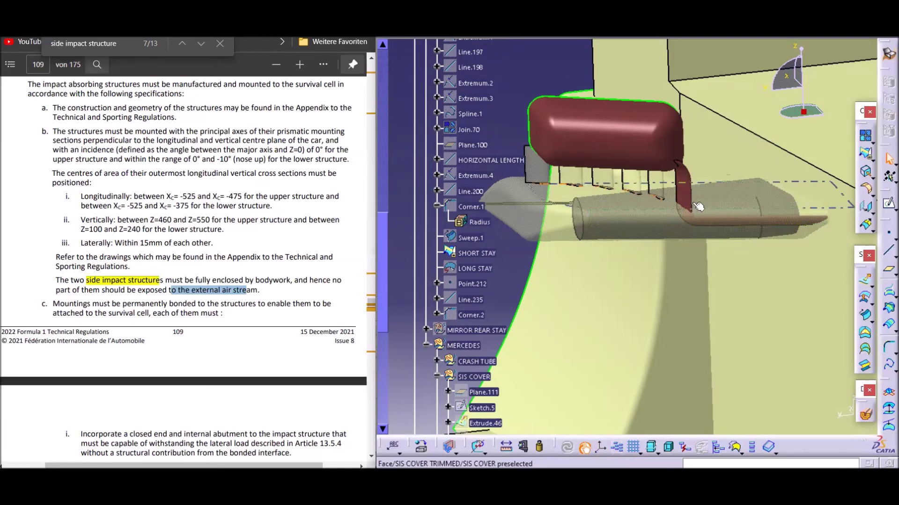
{"action": "middle_click_drag", "start_coordinate": [627, 200], "coordinate": [651, 186]}
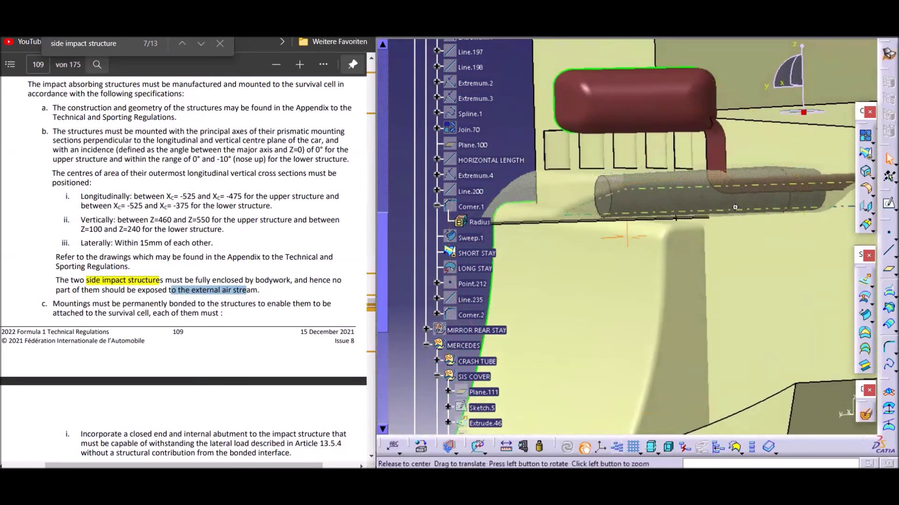
{"action": "middle_click_drag", "start_coordinate": [735, 207], "coordinate": [676, 252]}
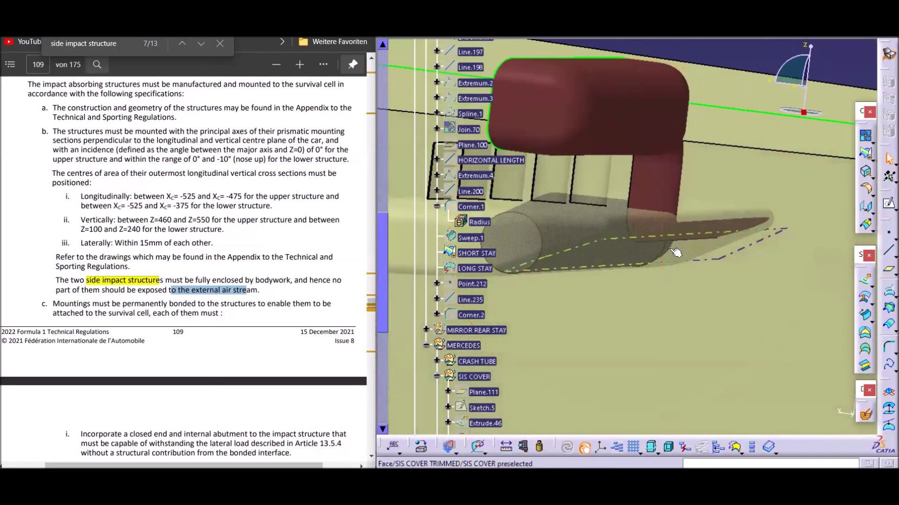
{"action": "middle_click_drag", "start_coordinate": [739, 232], "coordinate": [606, 253]}
{"action": "middle_click_drag", "start_coordinate": [685, 247], "coordinate": [678, 324]}
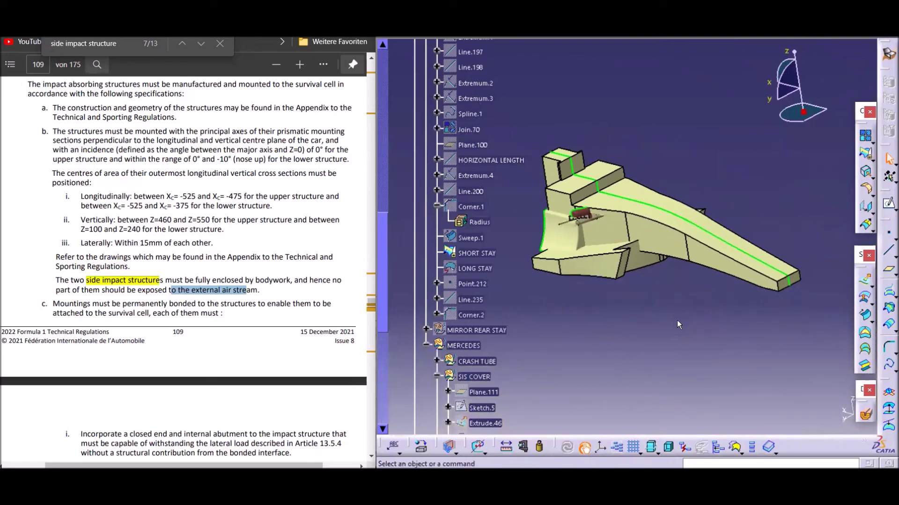